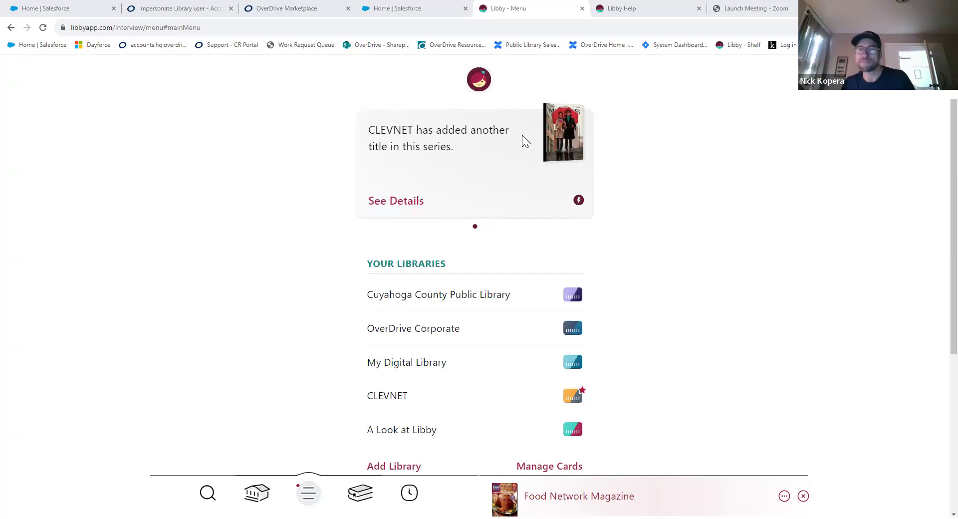
# Scroll the main menu and go to Manage Cards to see the CLEVNET card
pyautogui.scroll(-1, 503, 168)
pyautogui.scroll(-1, 504, 168)
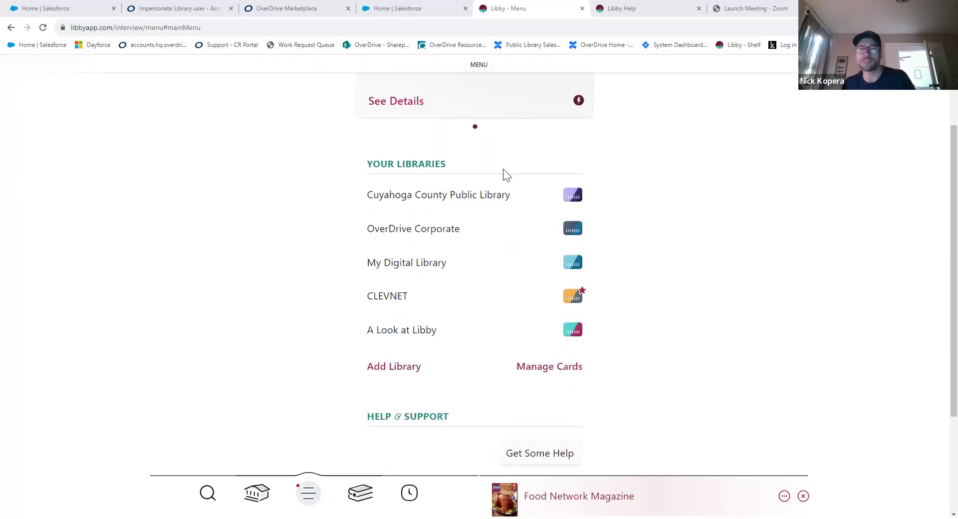
pyautogui.scroll(1, 504, 173)
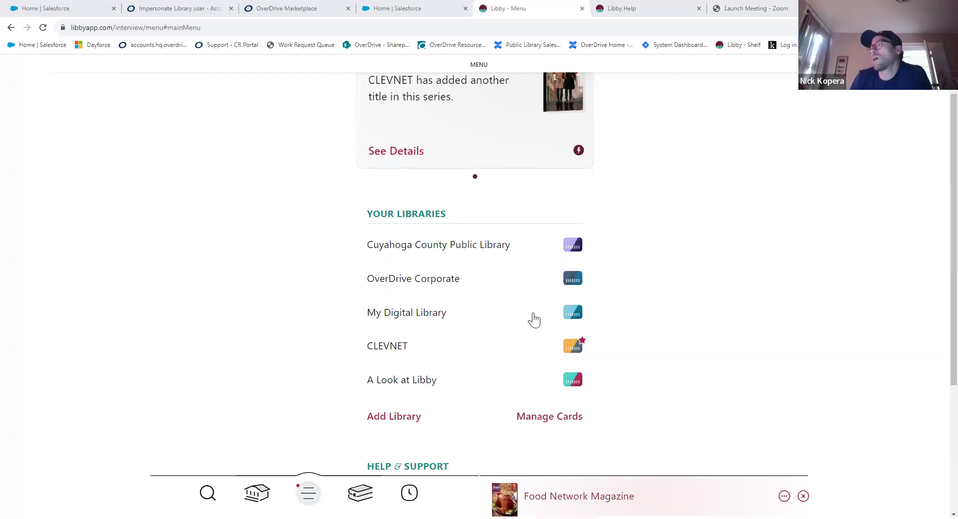
pyautogui.scroll(-1, 738, 284)
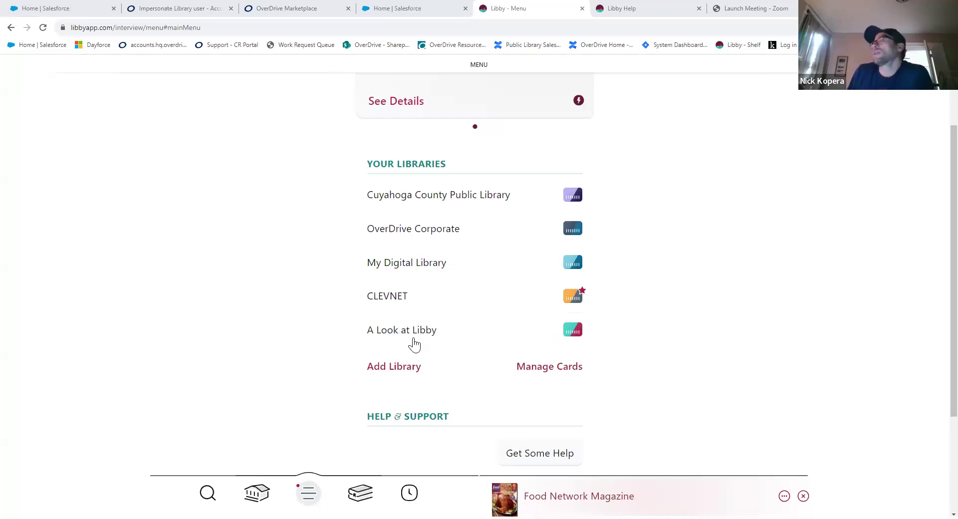
pyautogui.click(544, 370)
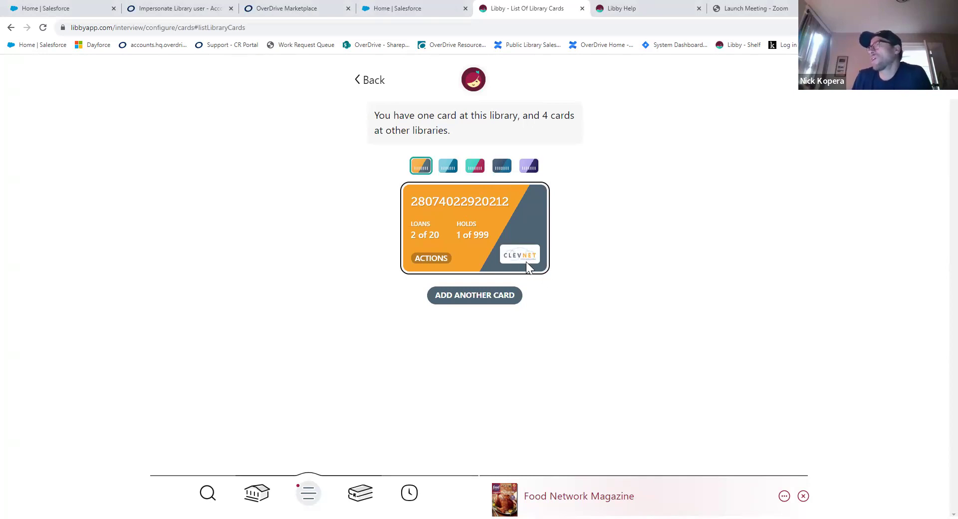
# Remove the teal A Look at Libby card through its Actions and confirm the removal
pyautogui.click(475, 167)
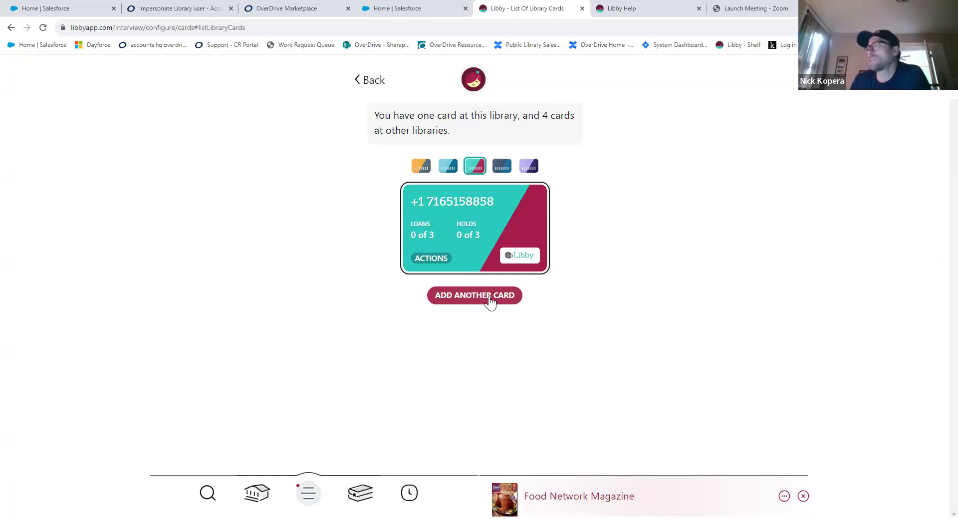
pyautogui.click(431, 259)
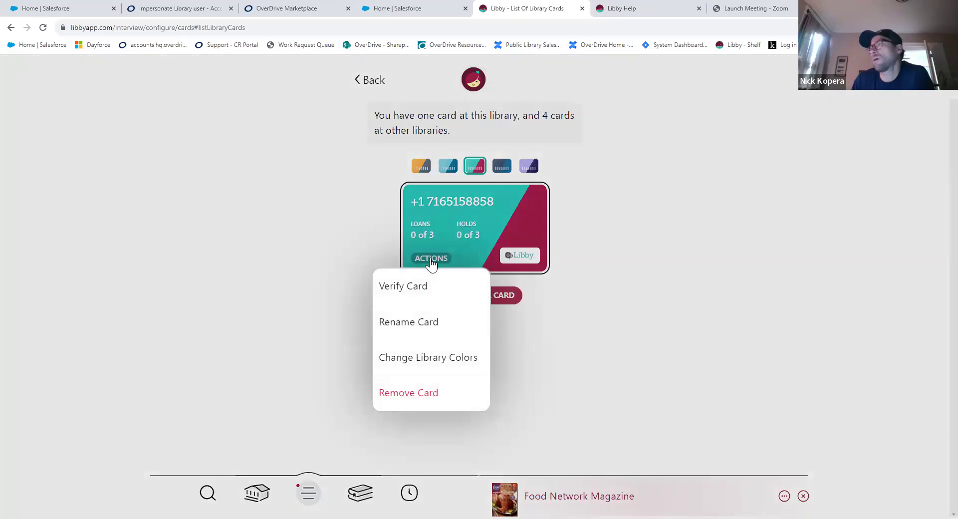
pyautogui.click(425, 394)
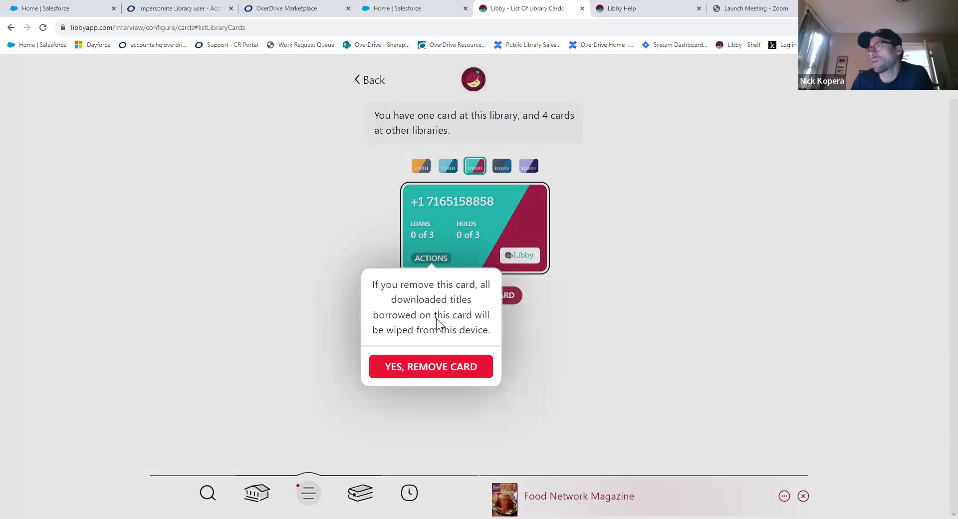
pyautogui.click(440, 368)
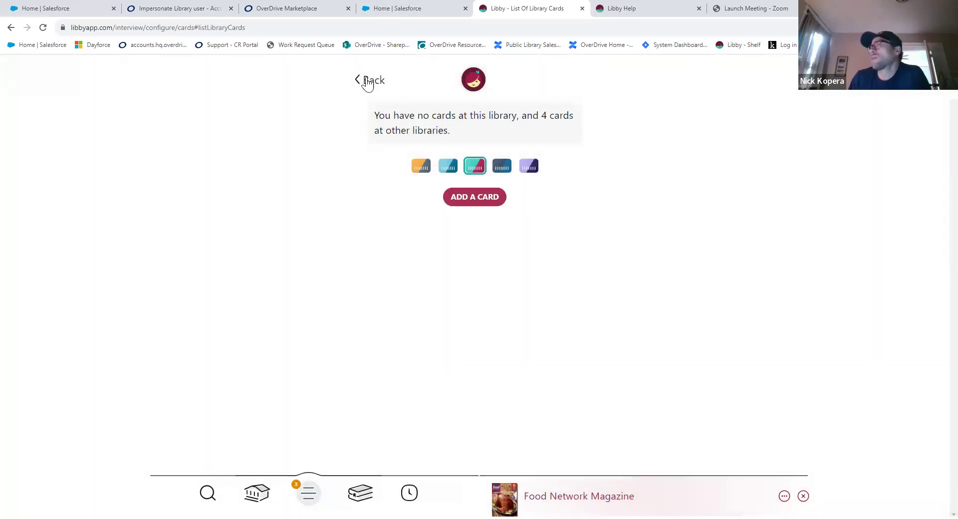
# Return to the menu, check the four remaining libraries, and choose Add Library
pyautogui.click(368, 81)
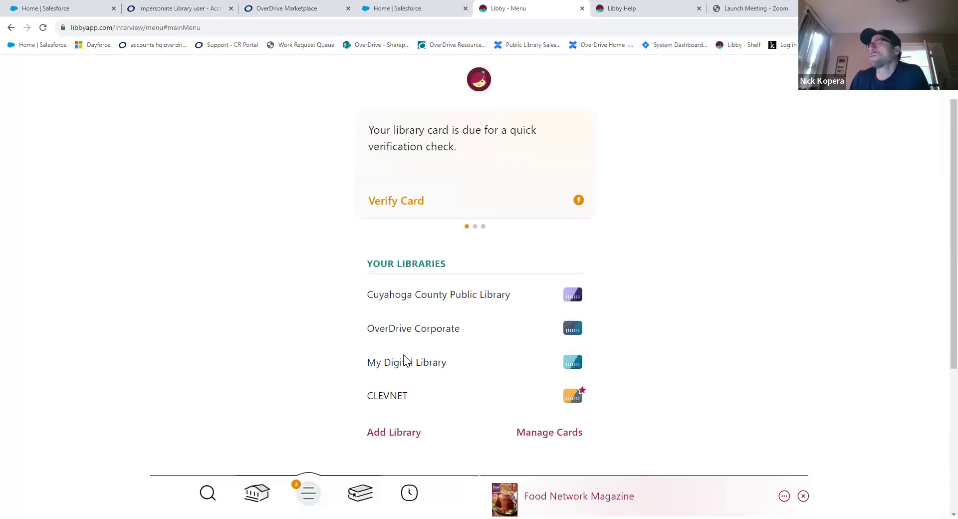
pyautogui.scroll(-1, 644, 302)
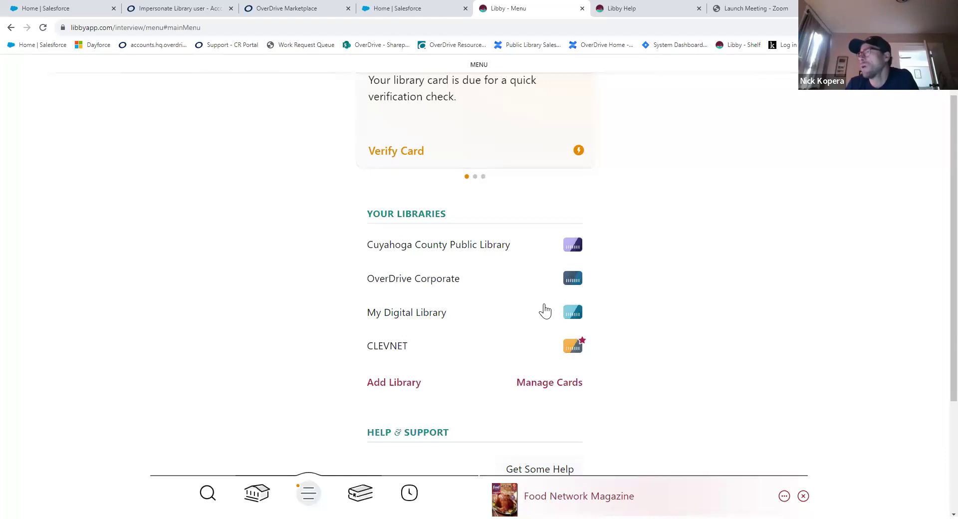
pyautogui.scroll(-2, 545, 310)
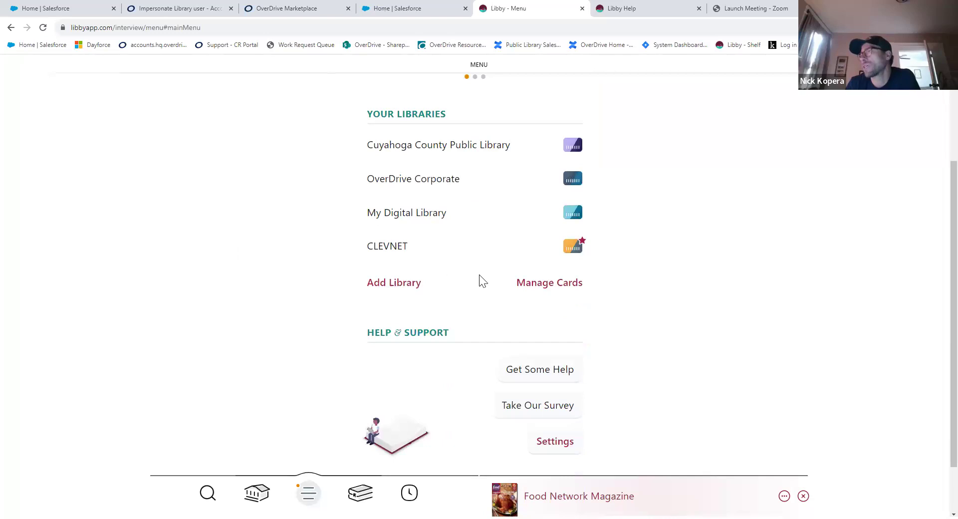
pyautogui.scroll(3, 592, 256)
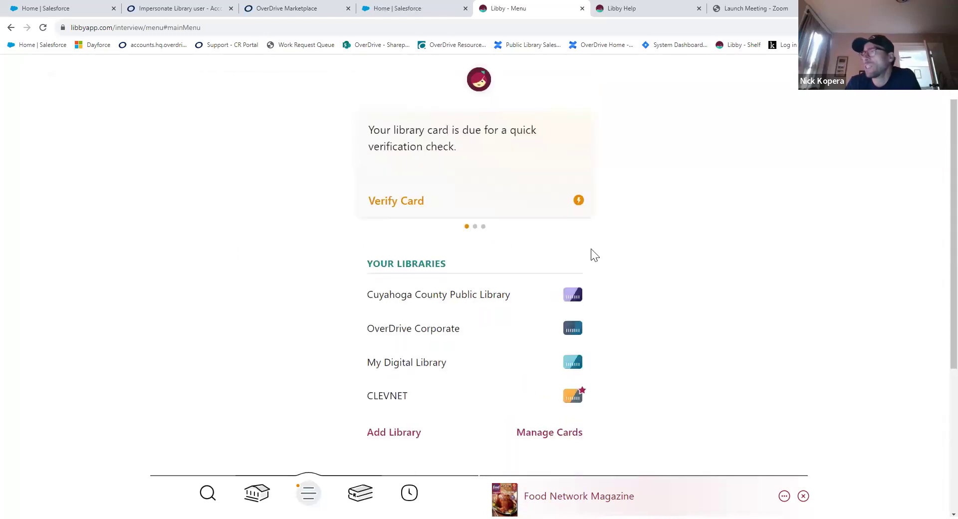
pyautogui.scroll(-2, 594, 253)
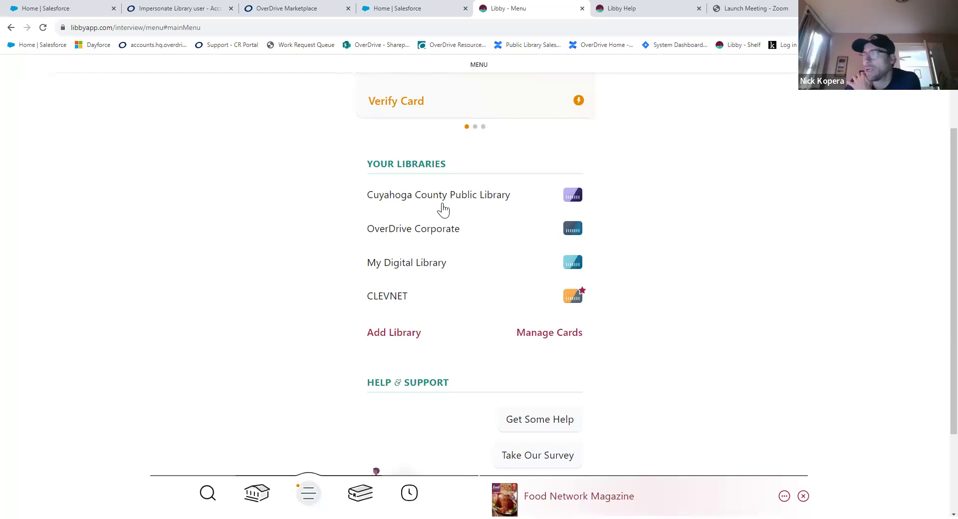
pyautogui.click(403, 339)
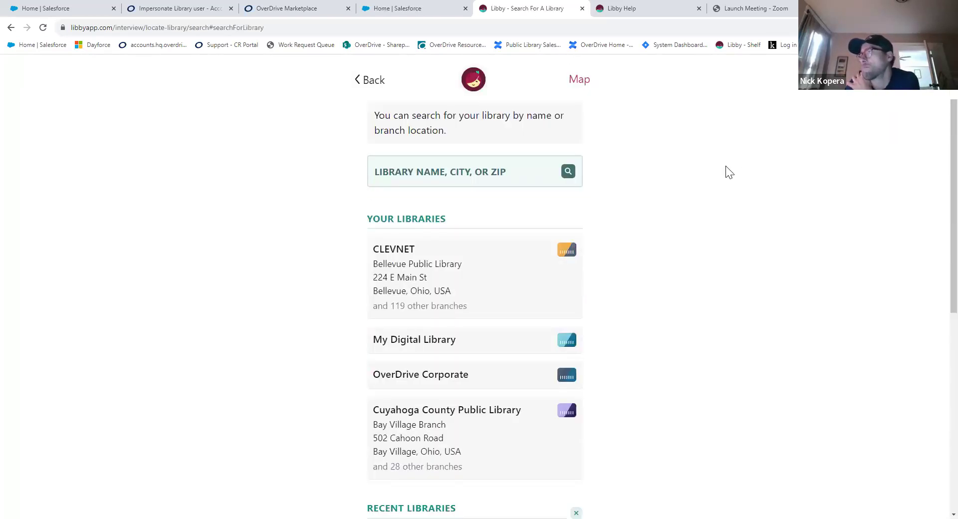
# Search libraries for 'south orange', then clear it, search 'bccls' and select the BCCLS result
pyautogui.click(479, 171)
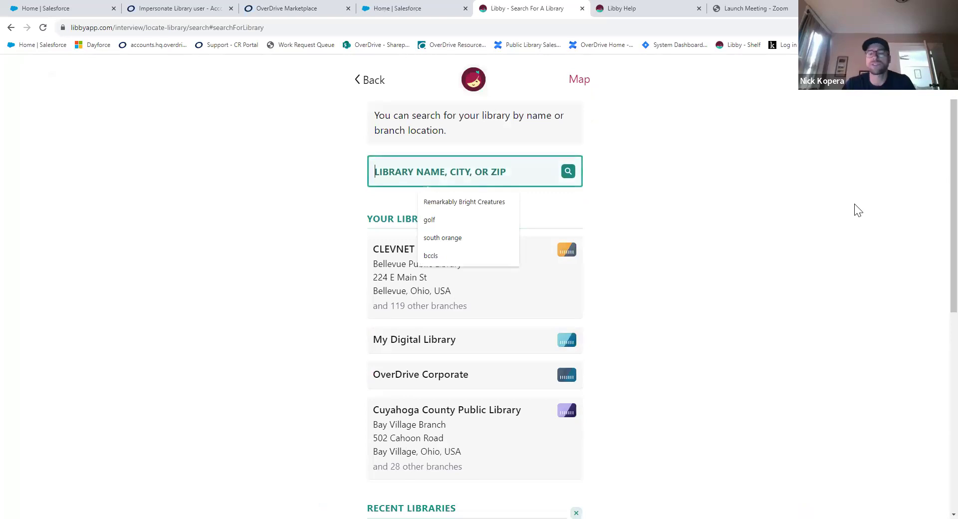
pyautogui.write('south orange')
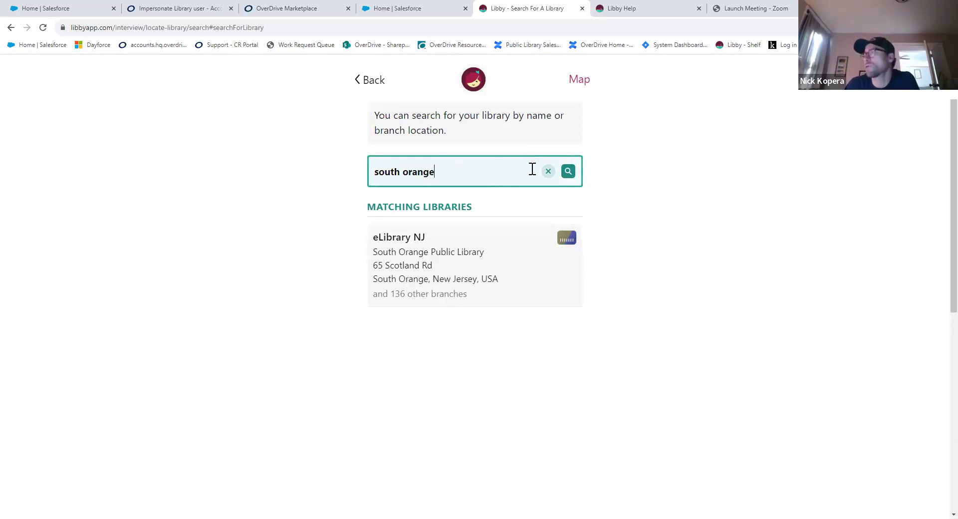
pyautogui.click(549, 173)
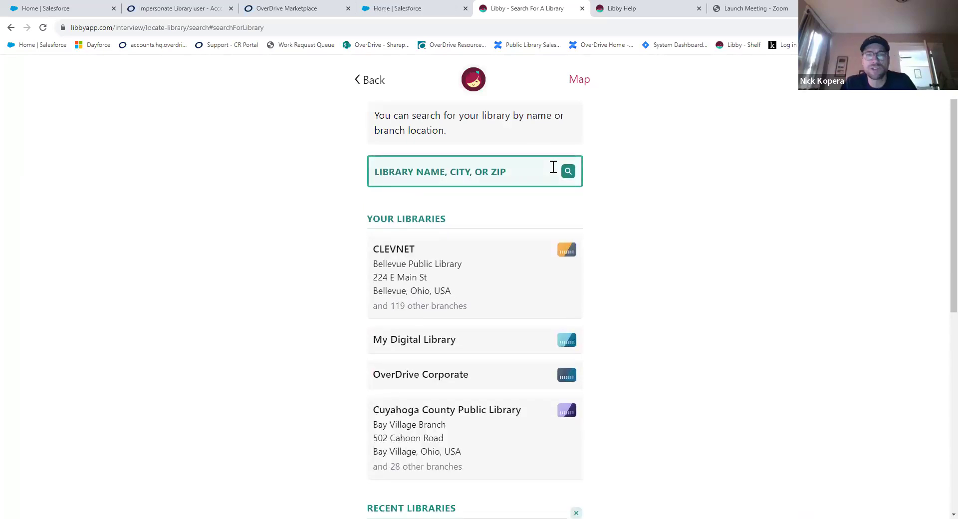
pyautogui.write('bccls')
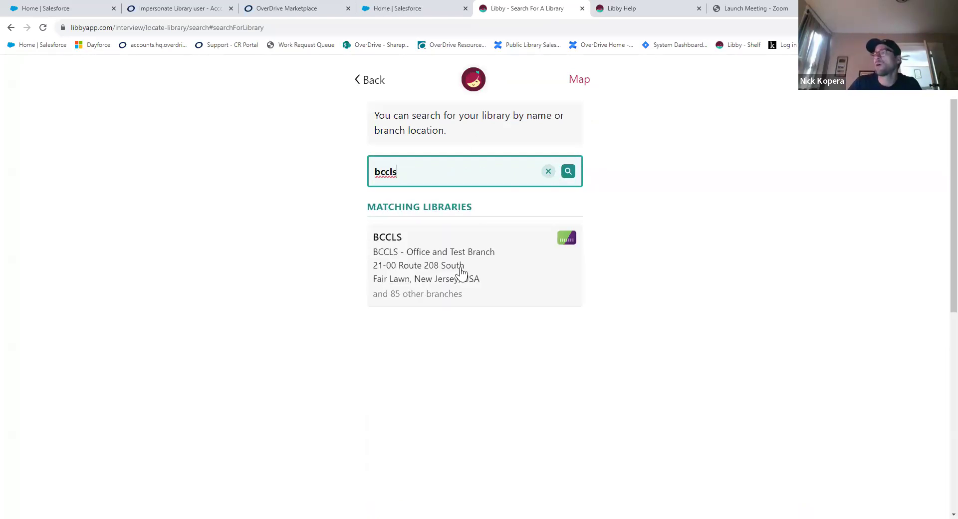
pyautogui.click(428, 270)
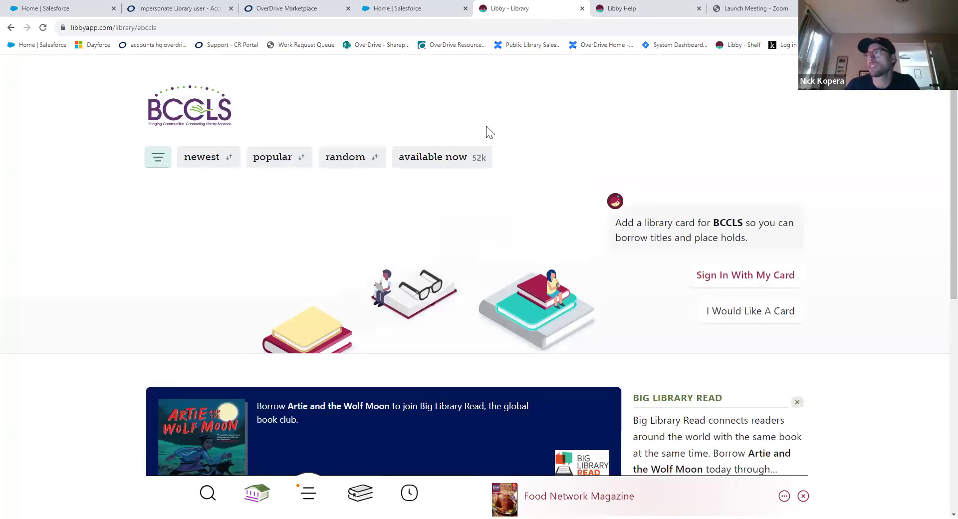
# Choose Sign In With My Card on the BCCLS page and focus the empty Card Number field
pyautogui.scroll(-10, 397, 188)
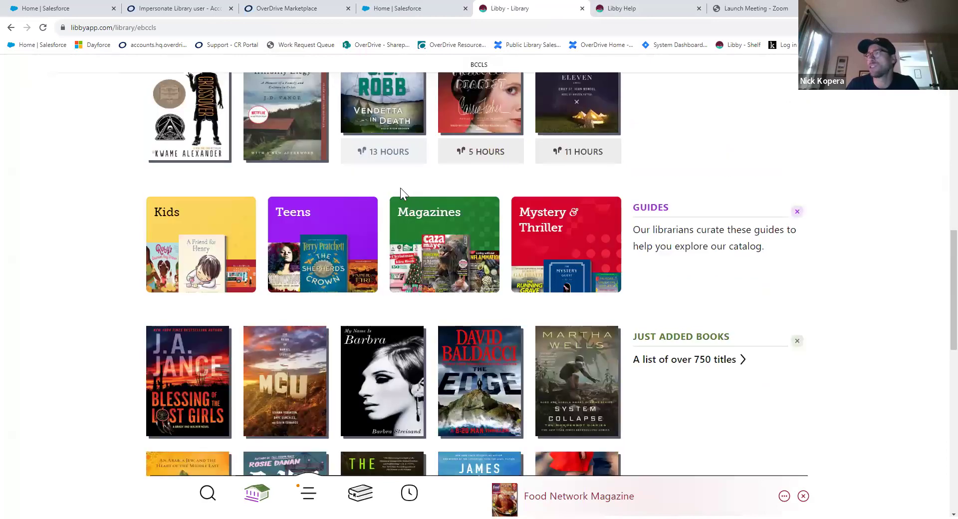
pyautogui.scroll(-7, 400, 187)
pyautogui.scroll(13, 396, 195)
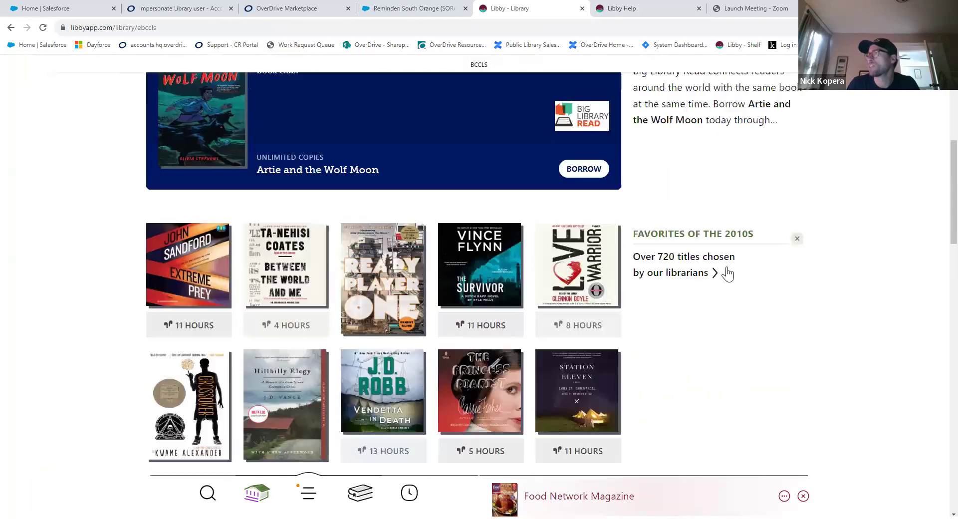
pyautogui.scroll(6, 728, 274)
pyautogui.click(749, 274)
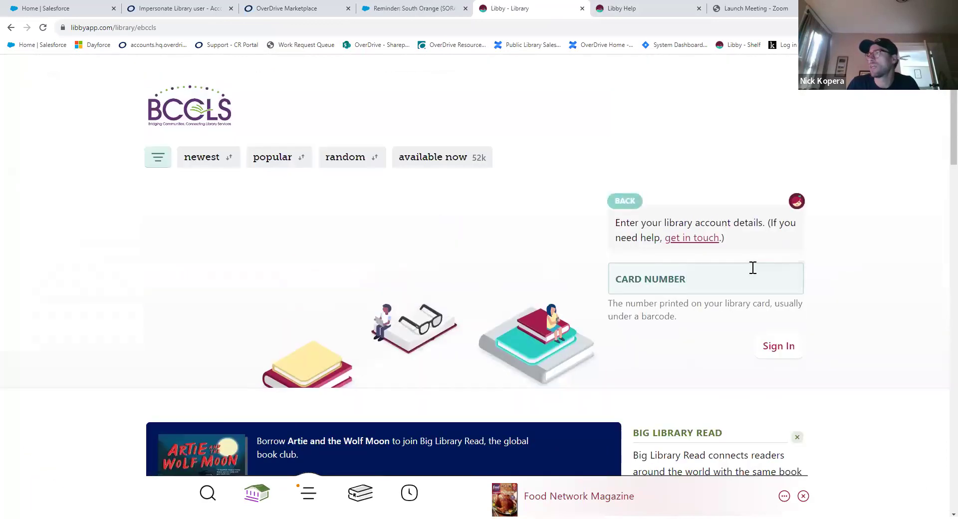
pyautogui.click(688, 279)
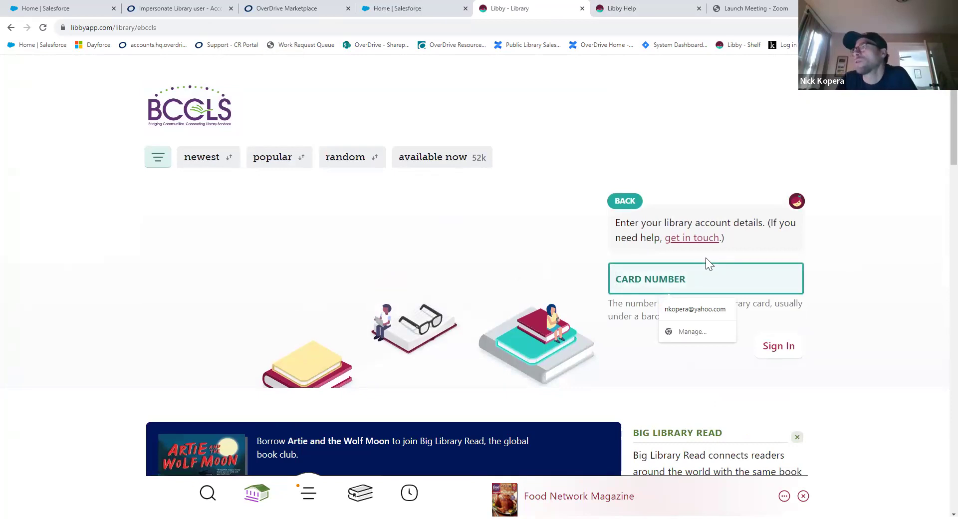
pyautogui.click(714, 273)
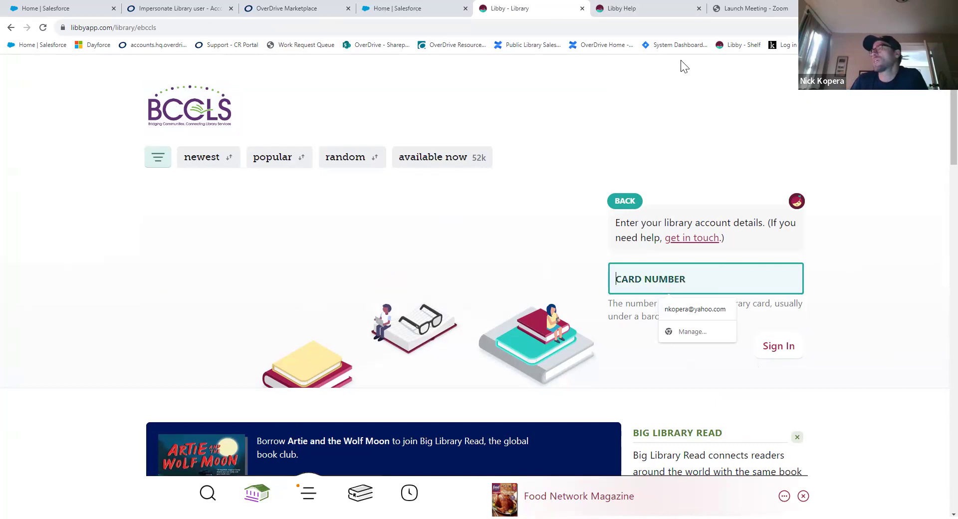
# Go to Manage Cards, view the orange CLEVNET card's actions, then go back to the menu
pyautogui.click(313, 490)
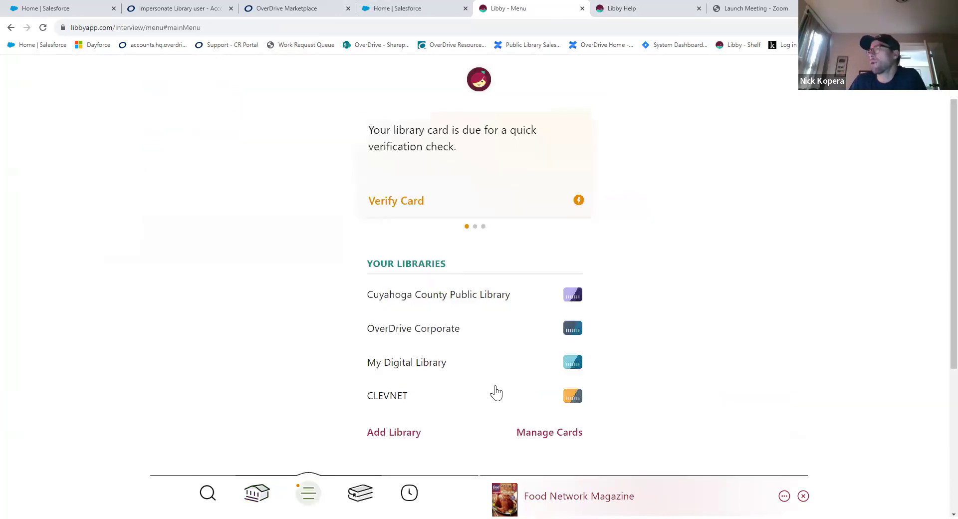
pyautogui.scroll(-1, 472, 328)
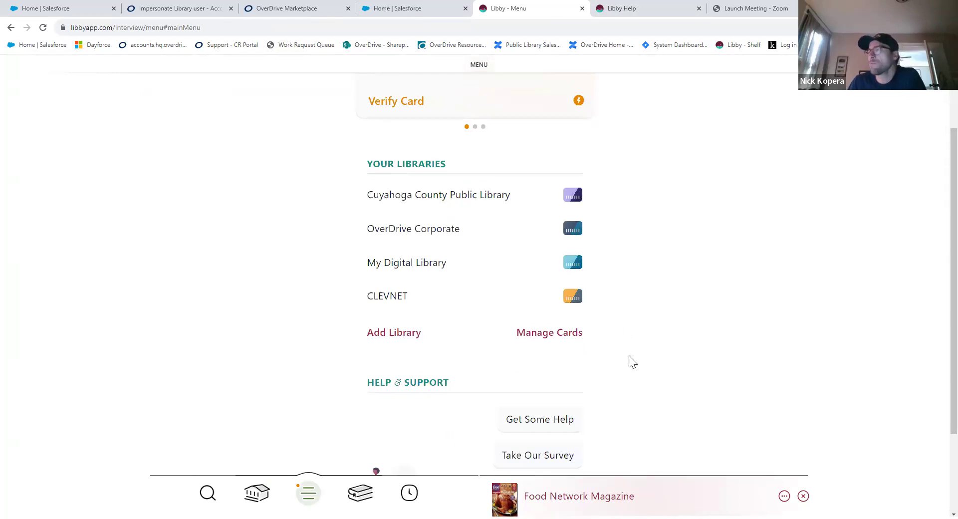
pyautogui.click(572, 333)
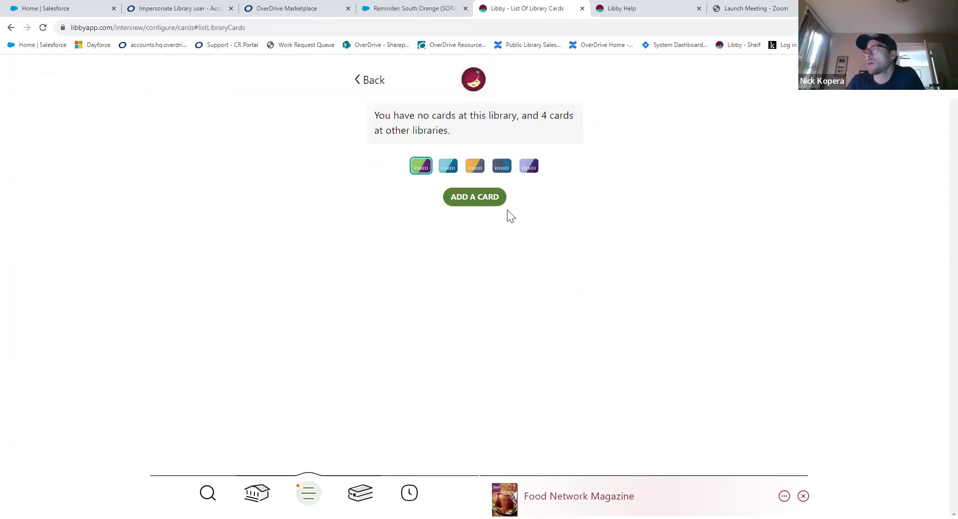
pyautogui.click(471, 169)
pyautogui.click(432, 258)
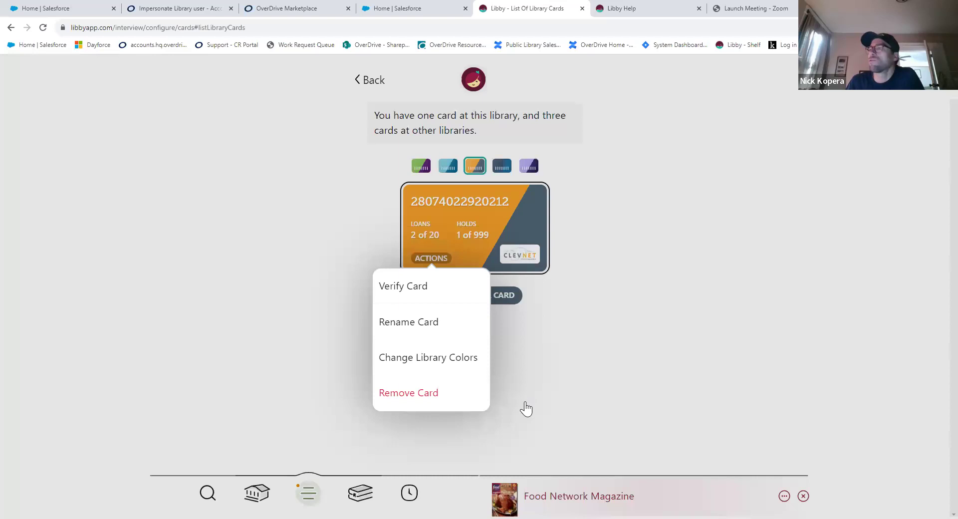
pyautogui.click(280, 234)
pyautogui.click(370, 81)
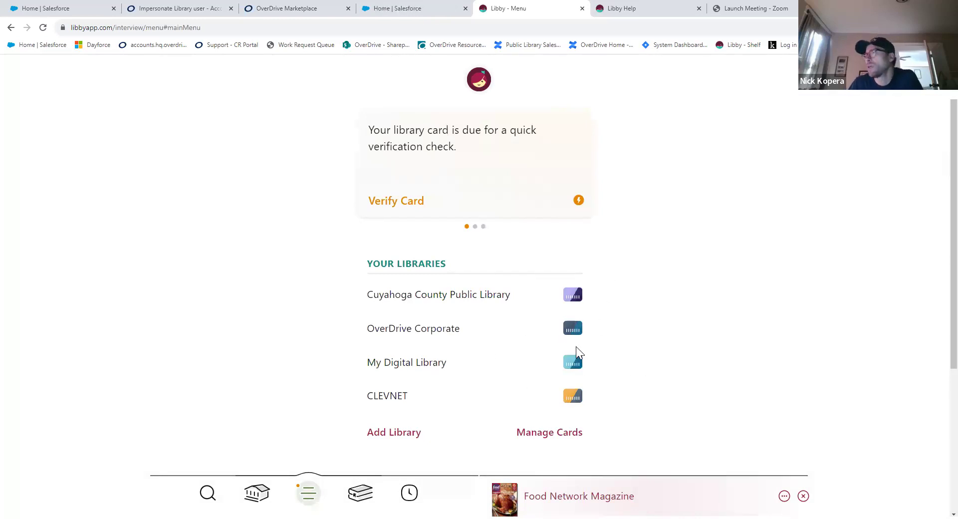
# Change the OverDrive Corporate card's library color to purple in Manage Cards, then go back
pyautogui.click(576, 333)
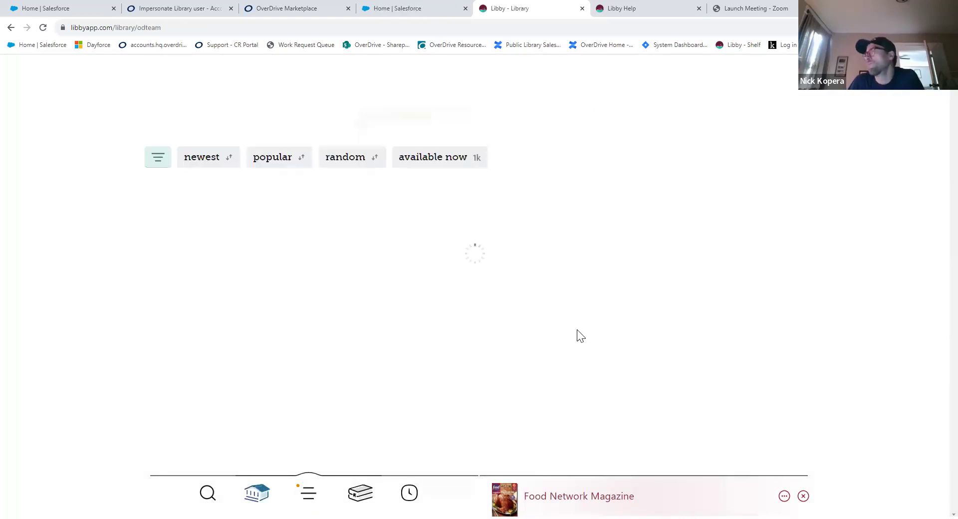
pyautogui.click(11, 27)
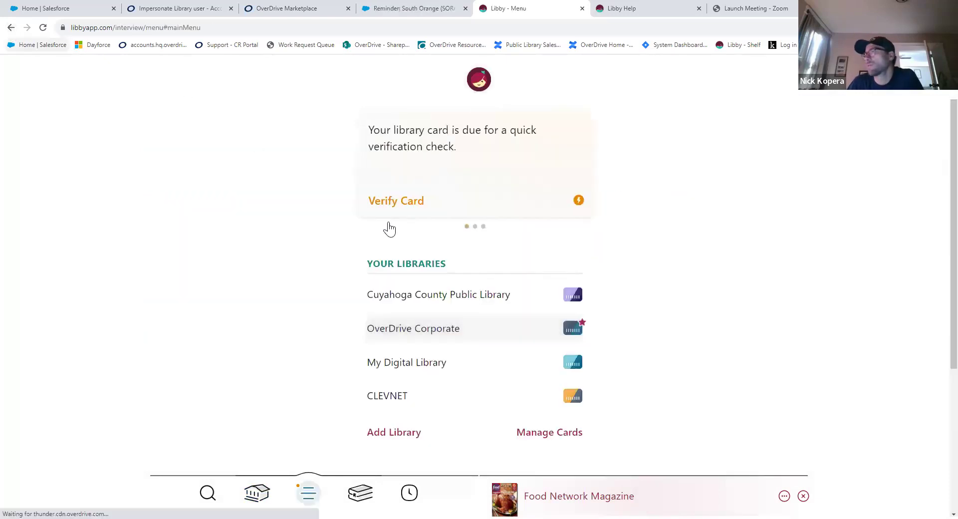
pyautogui.click(535, 437)
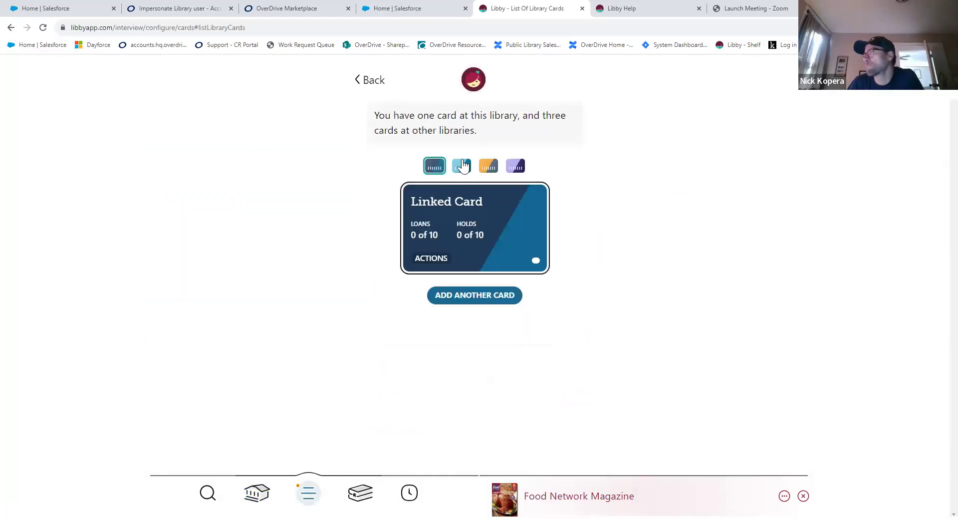
pyautogui.click(432, 258)
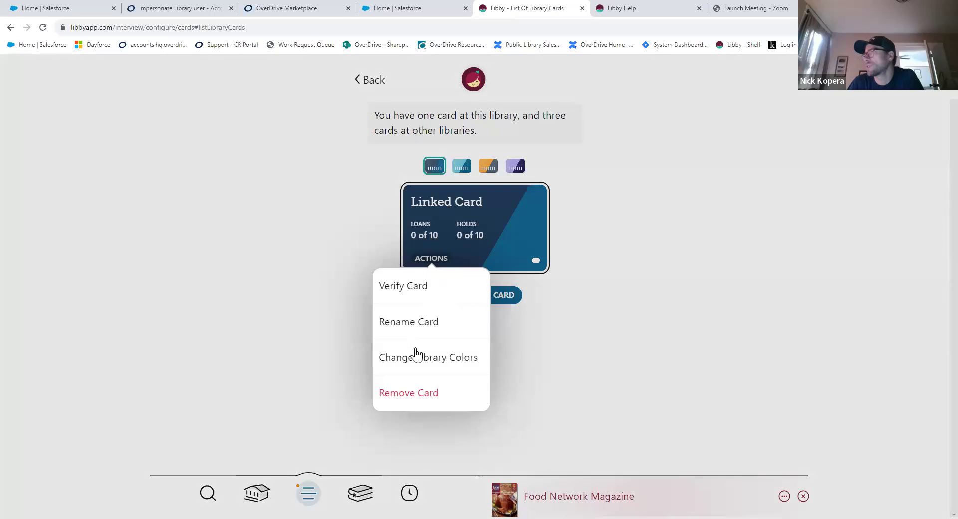
pyautogui.click(428, 363)
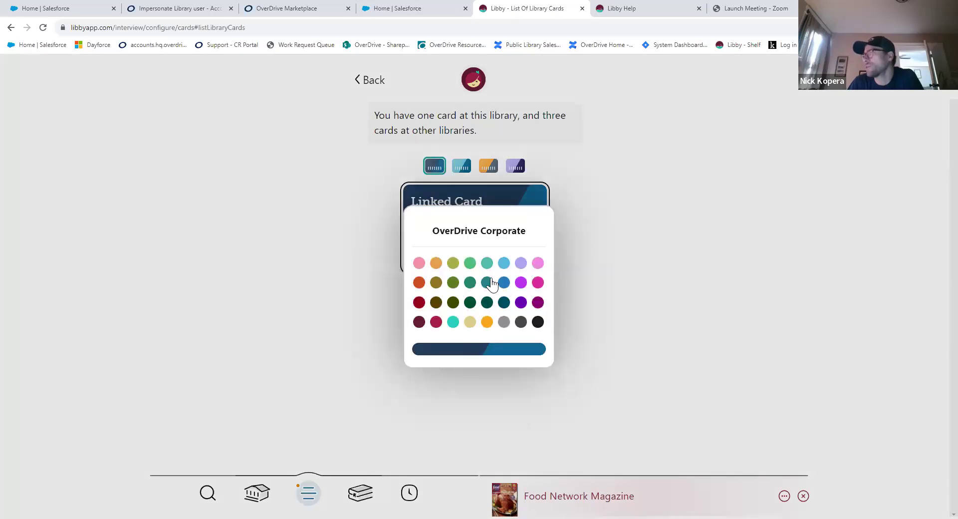
pyautogui.click(521, 283)
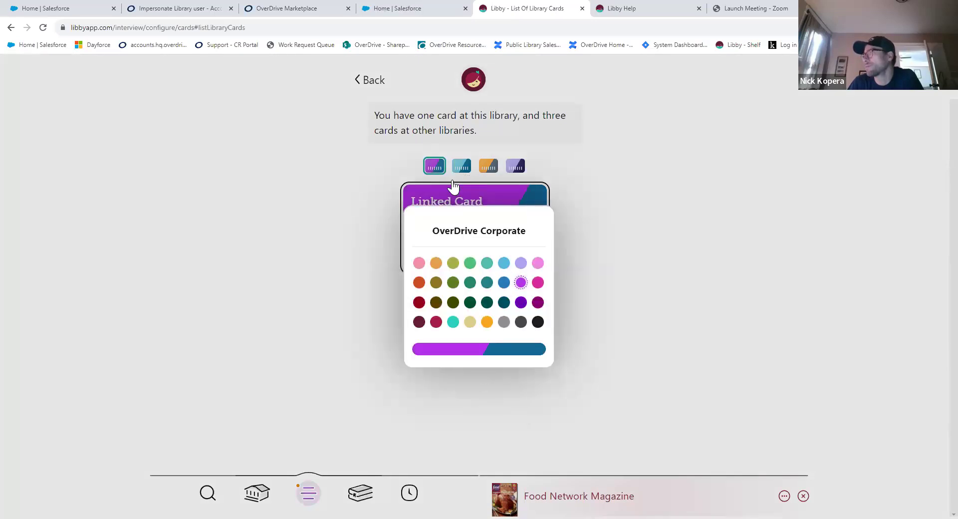
pyautogui.click(355, 203)
pyautogui.click(369, 82)
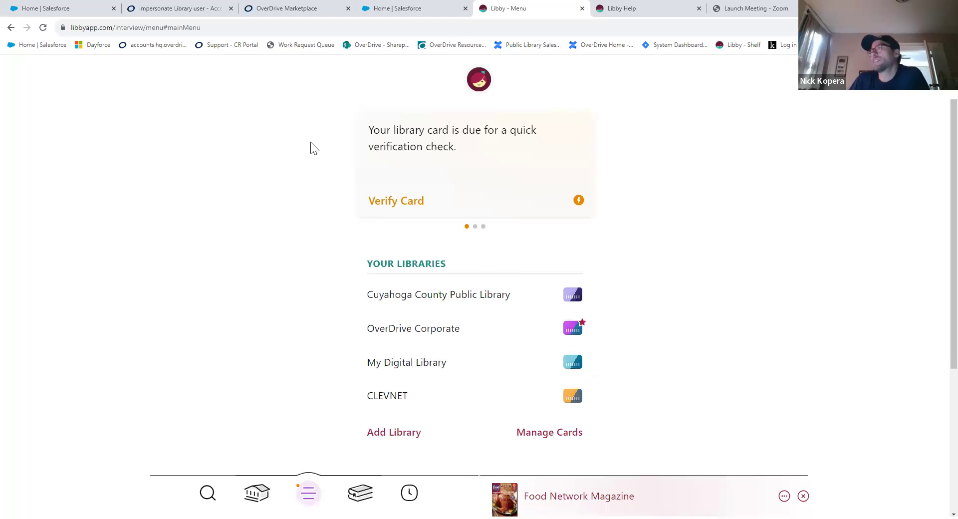
# Leave the search page via the menu and select CLEVNET under Your Libraries
pyautogui.click(207, 493)
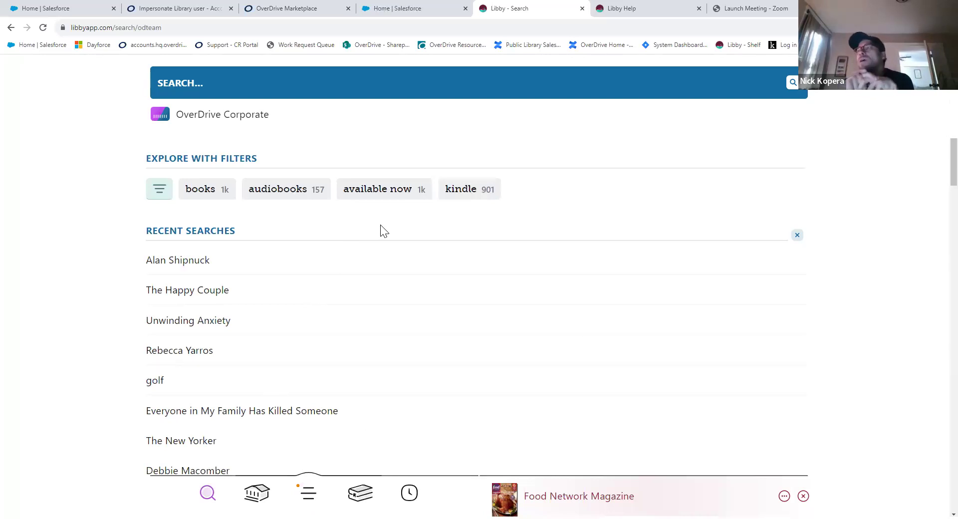
pyautogui.click(308, 495)
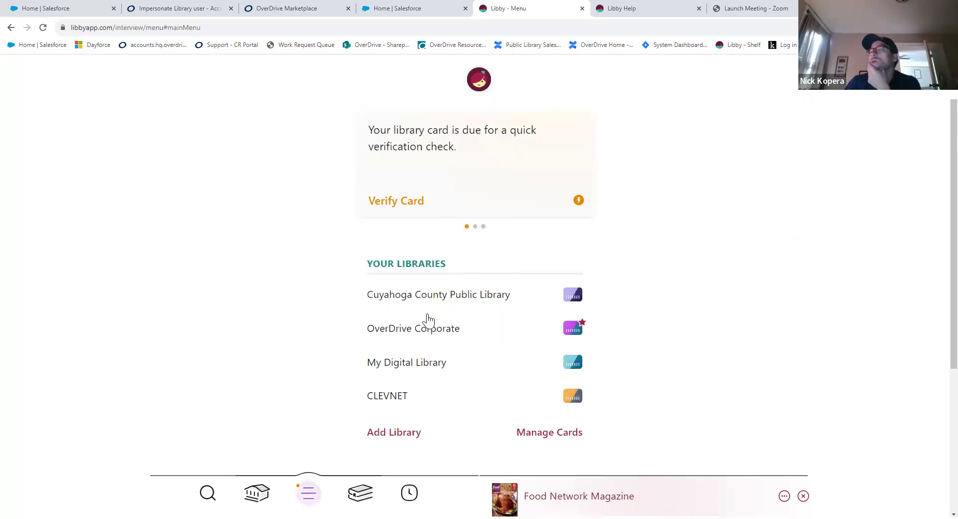
pyautogui.click(424, 401)
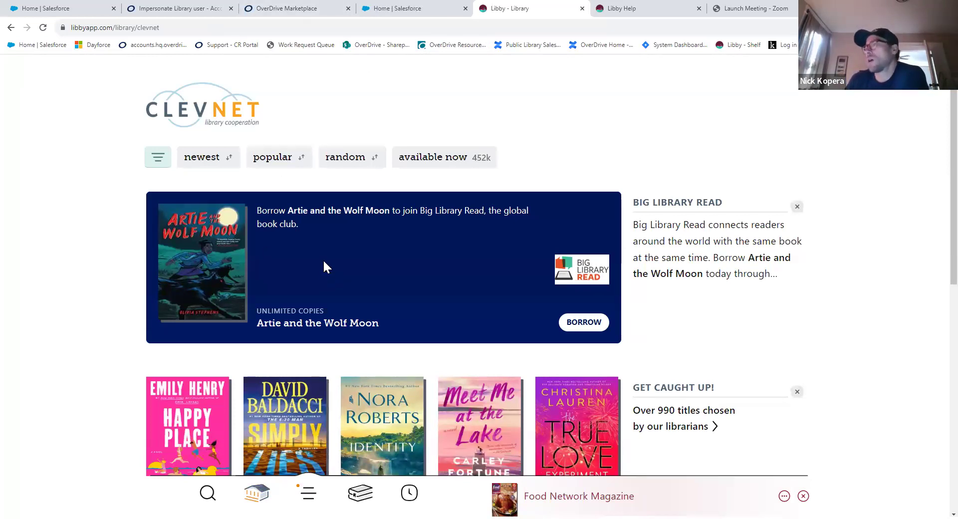
# Open CLEVNET search and rerun the recent 'Debbie Macomber' search, returning 540 titles
pyautogui.click(206, 496)
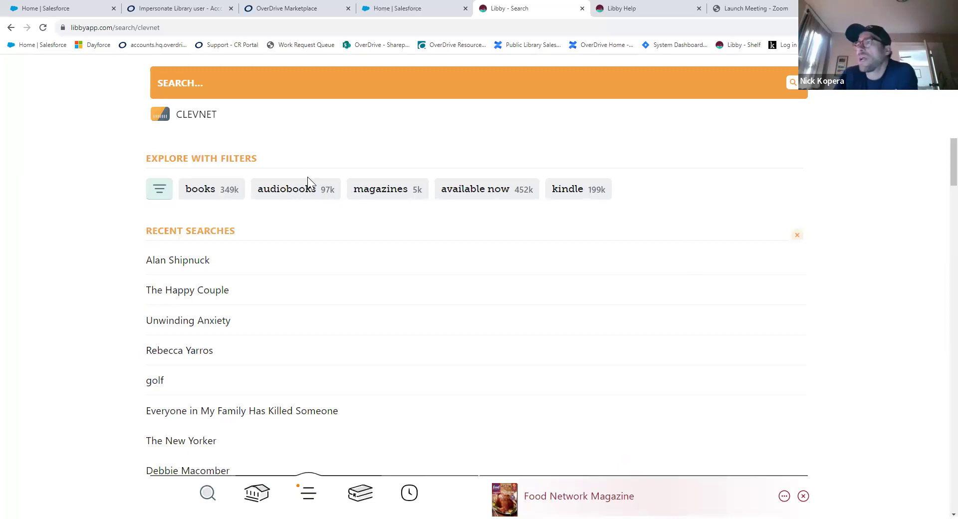
pyautogui.scroll(-2, 323, 255)
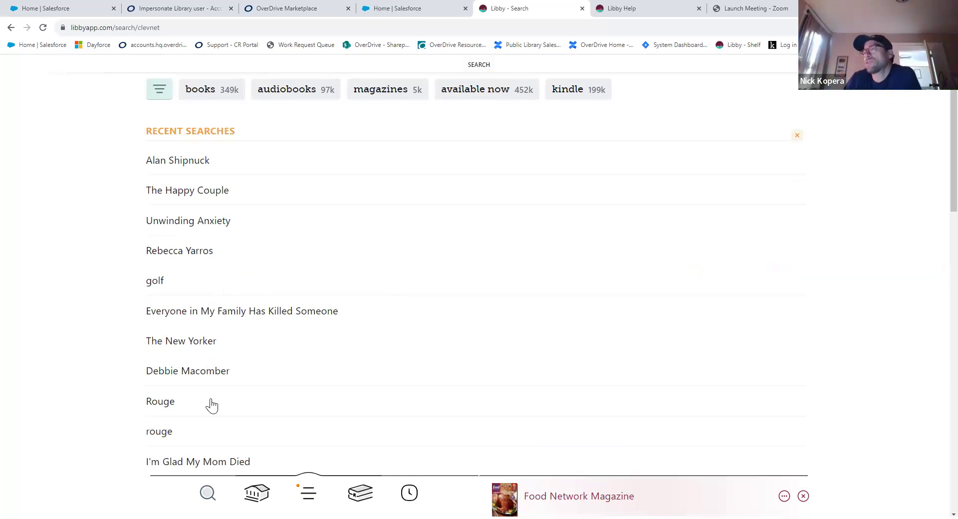
pyautogui.click(223, 372)
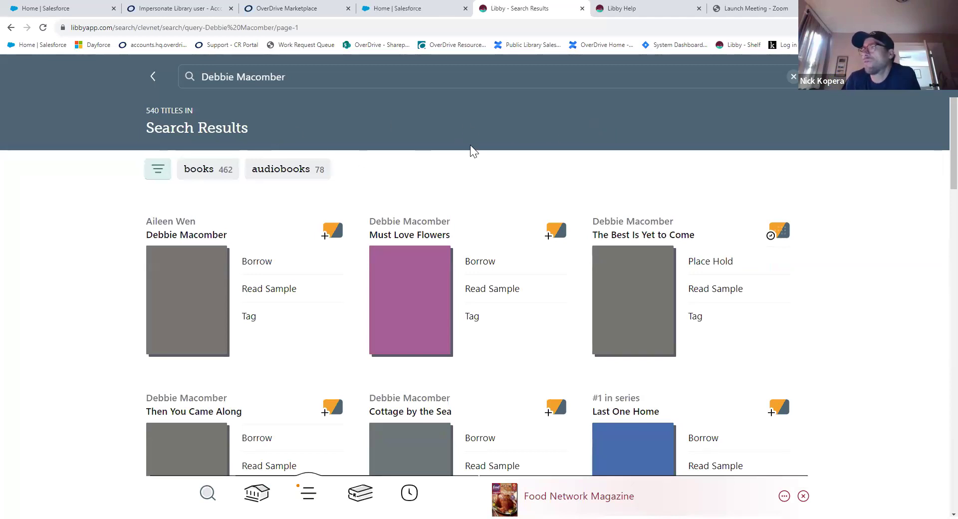
# Scroll through the Debbie Macomber results past That Wintry Feeling, Someday Soon and Rose Harbor in Bloom
pyautogui.scroll(-5, 542, 257)
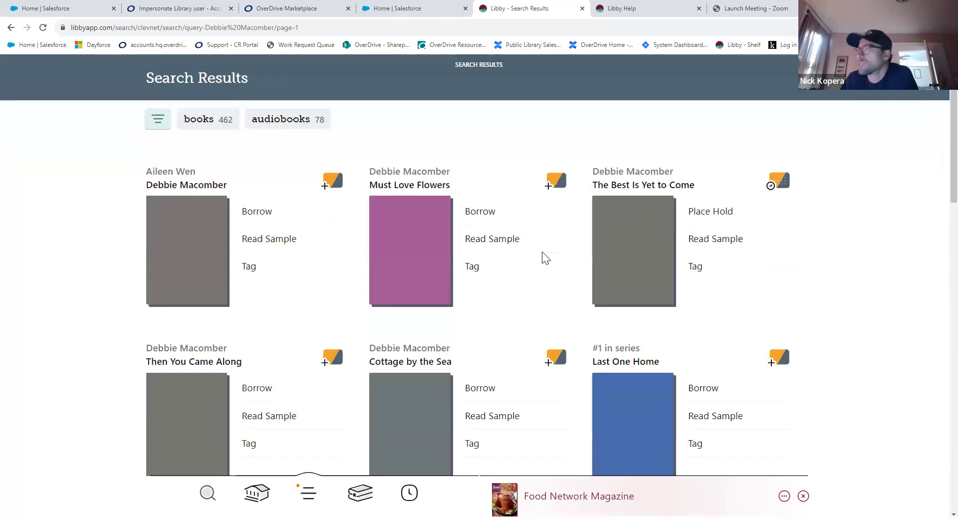
pyautogui.scroll(-11, 536, 256)
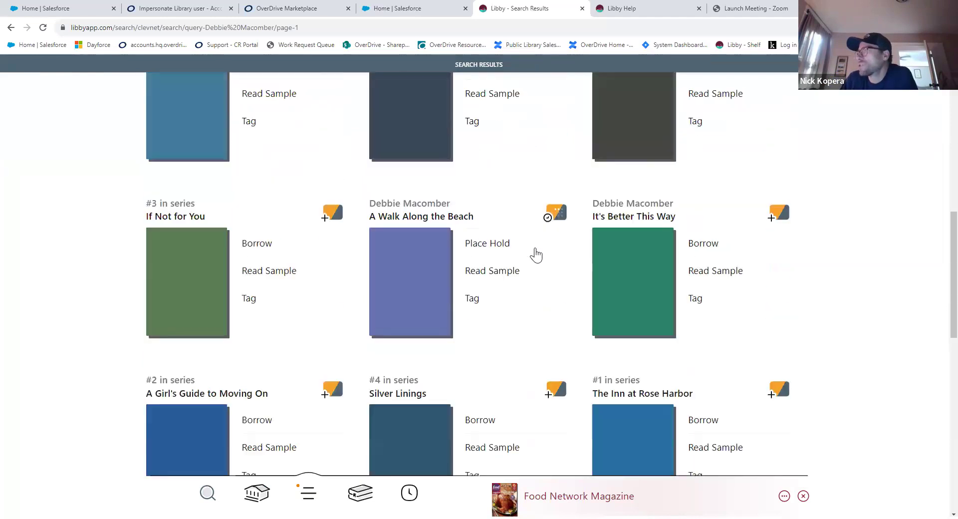
pyautogui.scroll(-5, 540, 252)
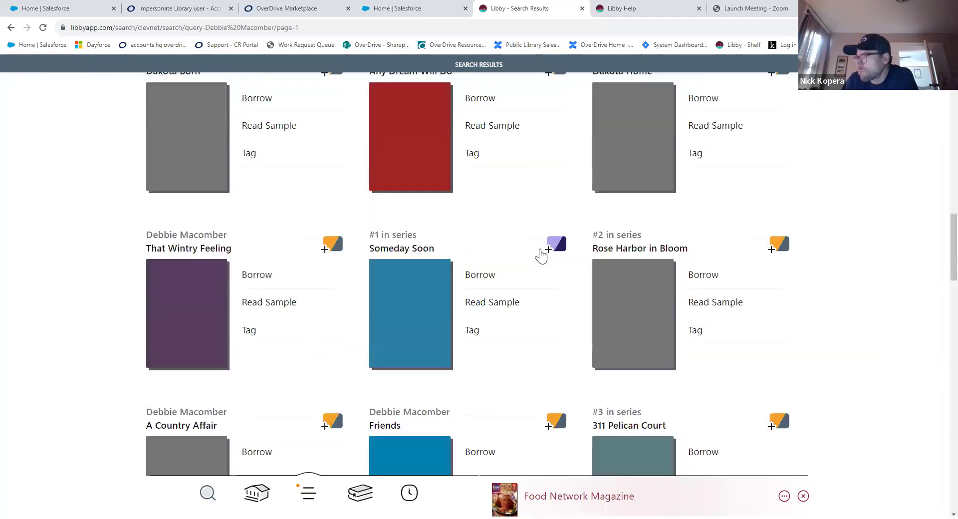
pyautogui.scroll(3, 776, 249)
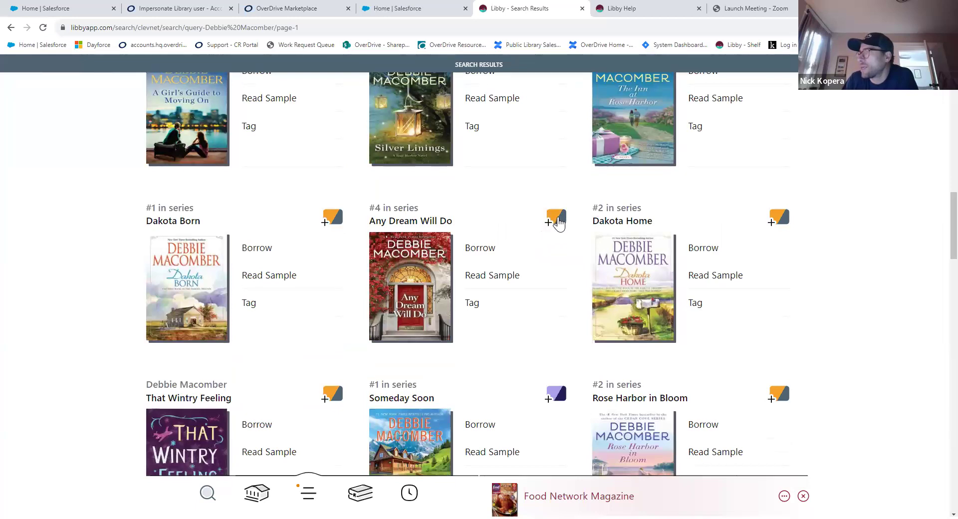
pyautogui.scroll(-4, 557, 223)
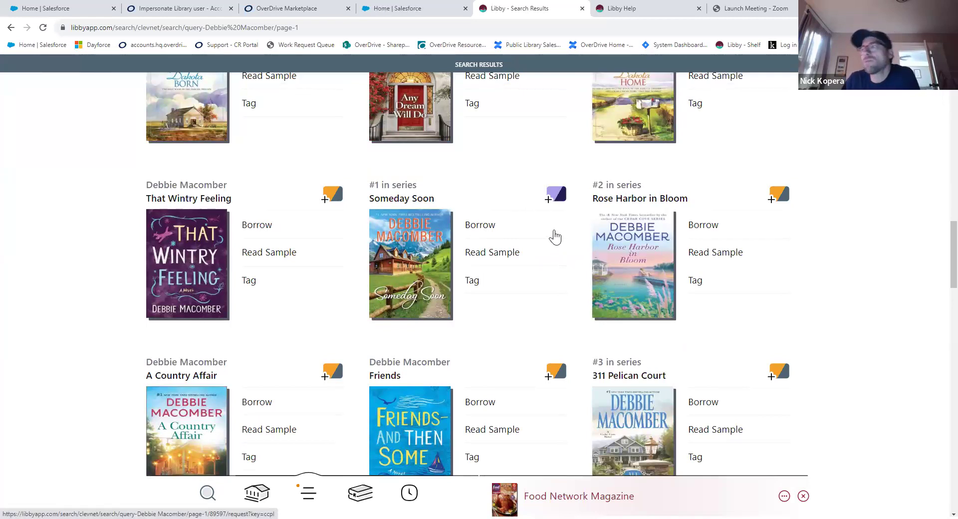
# View Someday Soon's copies per library, noting 5 of 6 available at Cuyahoga County Public Library
pyautogui.click(557, 199)
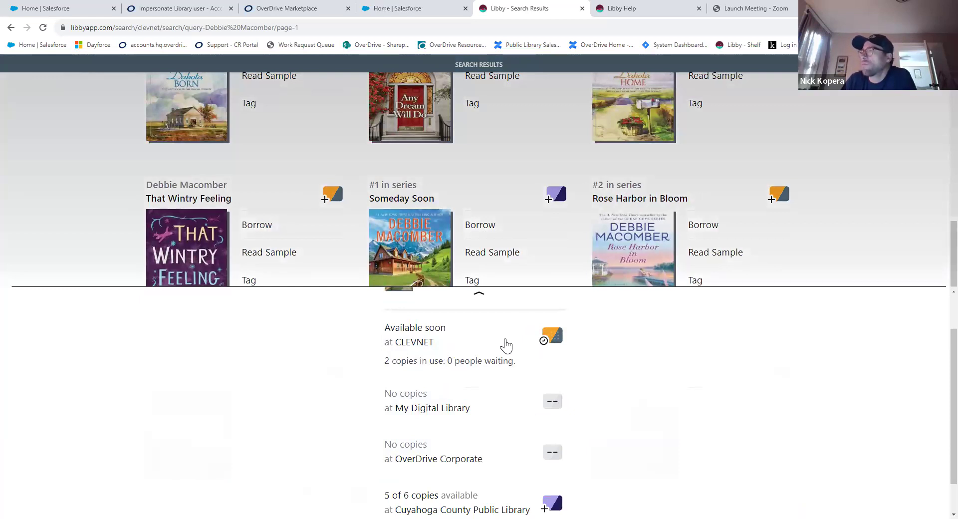
pyautogui.scroll(-1, 502, 343)
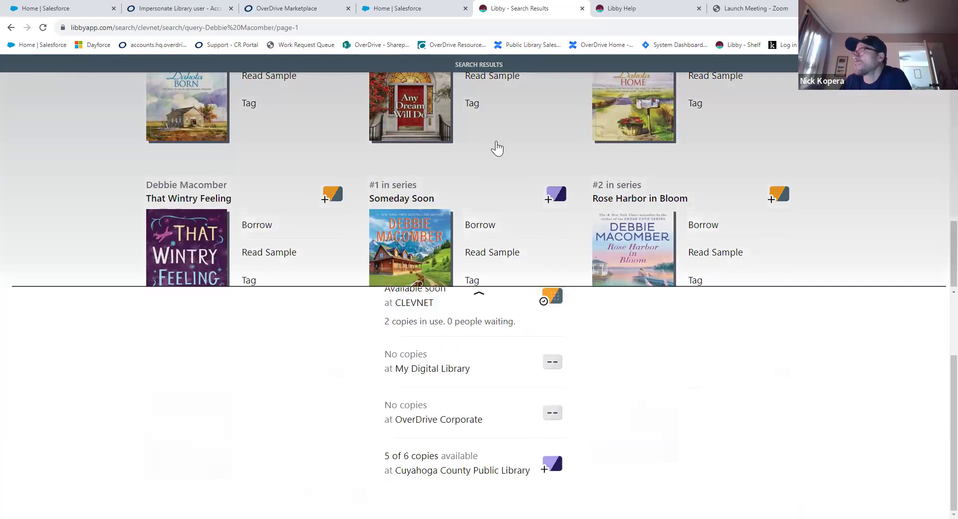
pyautogui.click(507, 167)
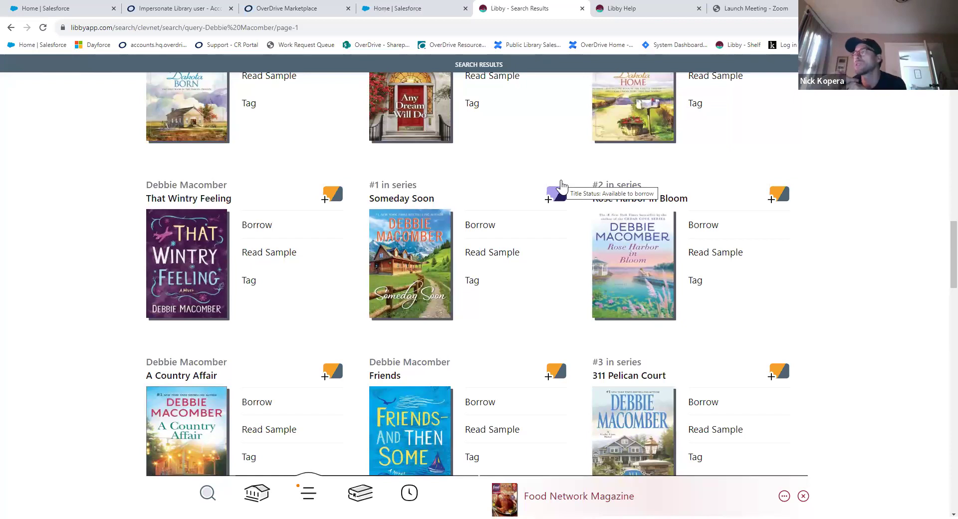
pyautogui.scroll(10, 539, 185)
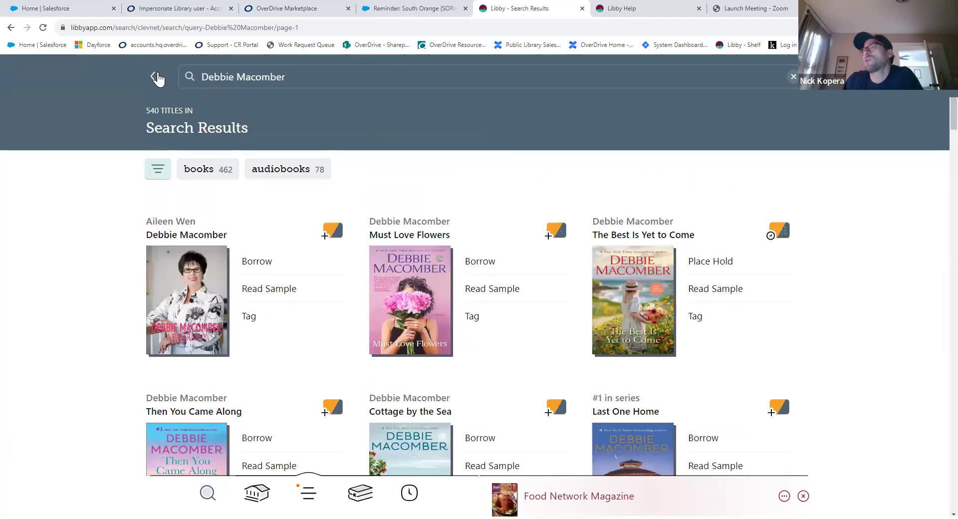
# Exit the Debbie Macomber results and bring up the menu listing Cuyahoga County, OverDrive Corporate, My Digital Library and CLEVNET
pyautogui.click(157, 78)
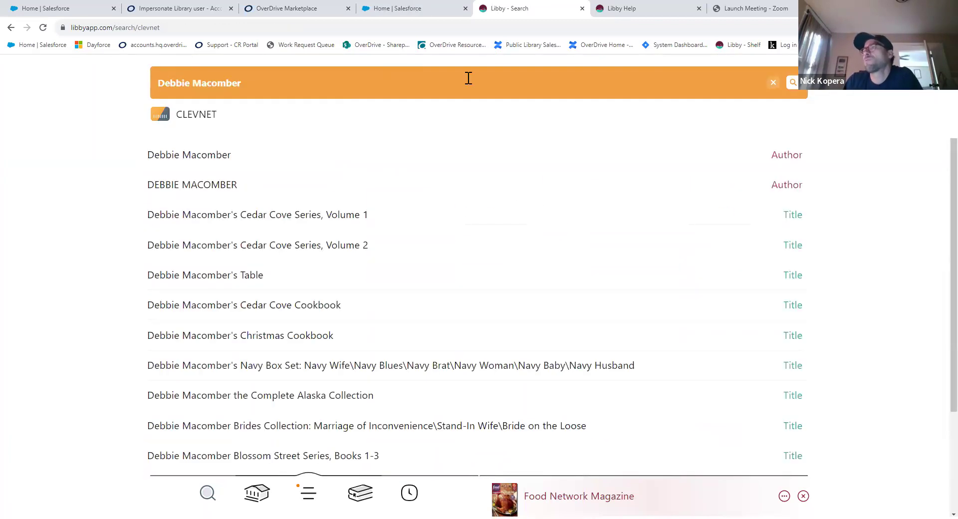
pyautogui.click(308, 494)
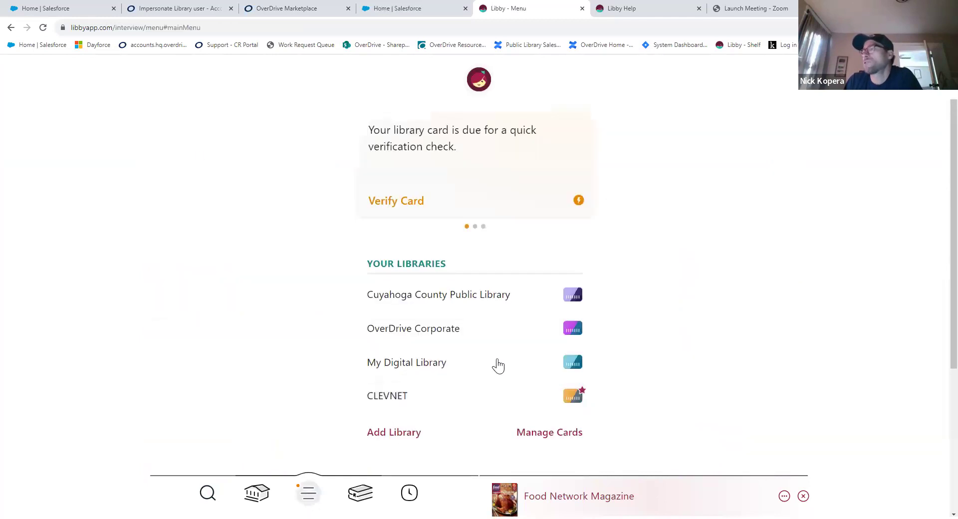
pyautogui.scroll(-2, 499, 361)
pyautogui.scroll(1, 499, 360)
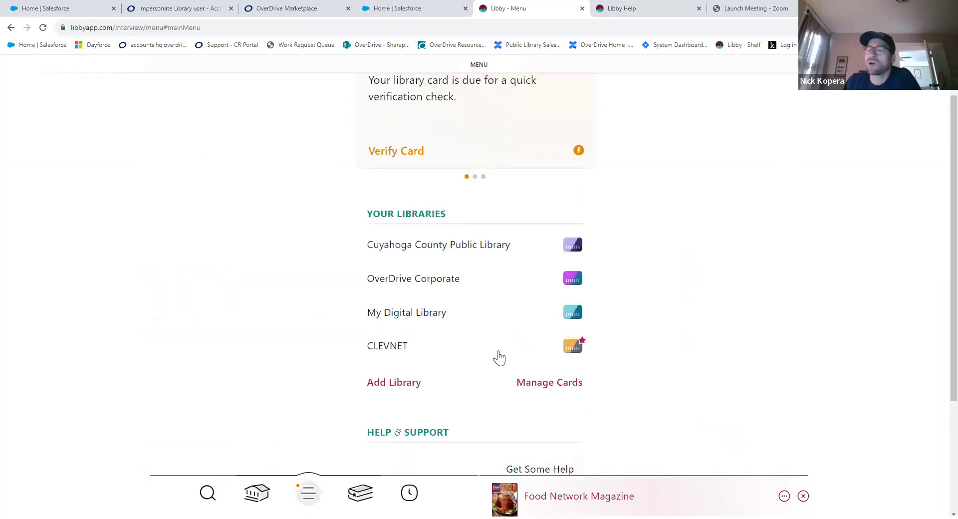
pyautogui.scroll(1, 500, 356)
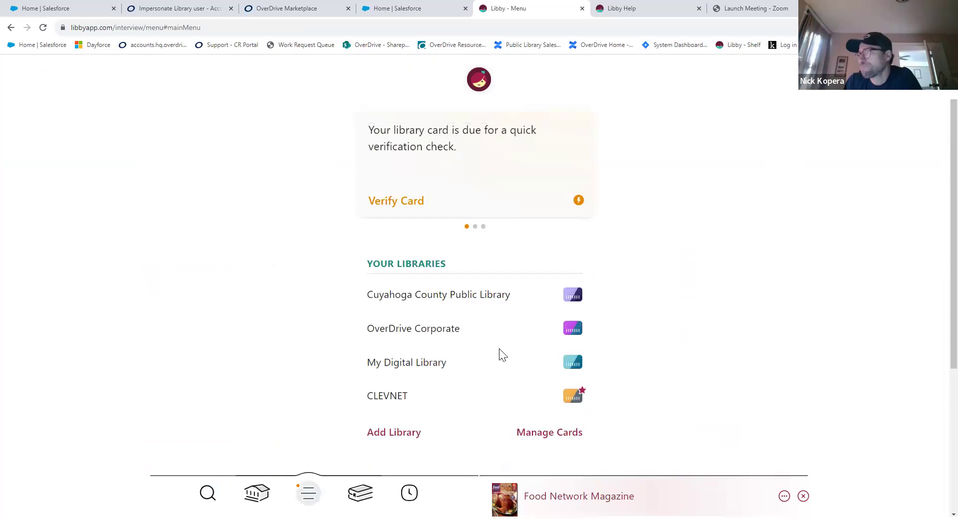